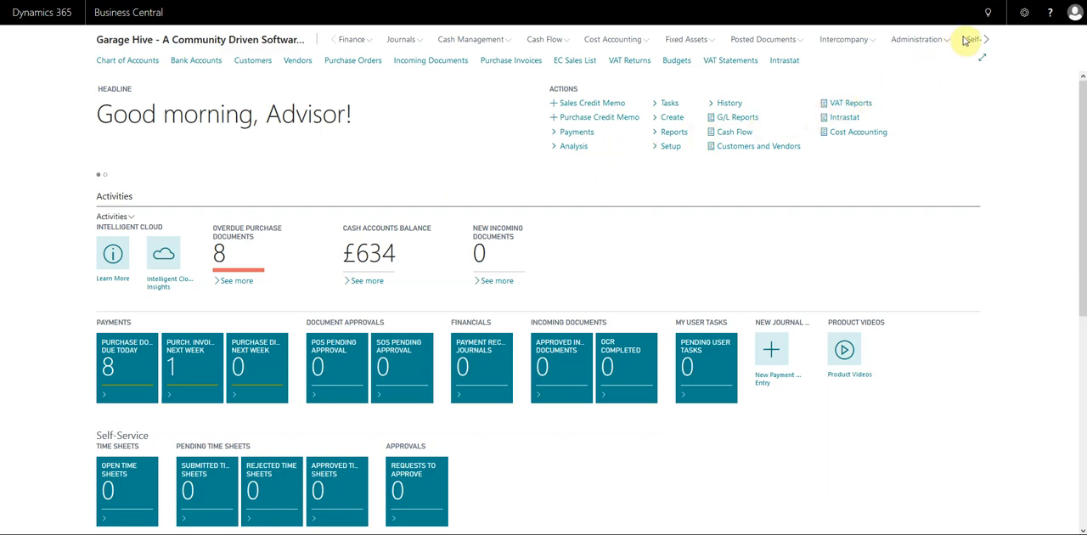
# Step: Examine the available role centres in My Settings and leave without changing the Accountant role
pyautogui.click(1025, 18)
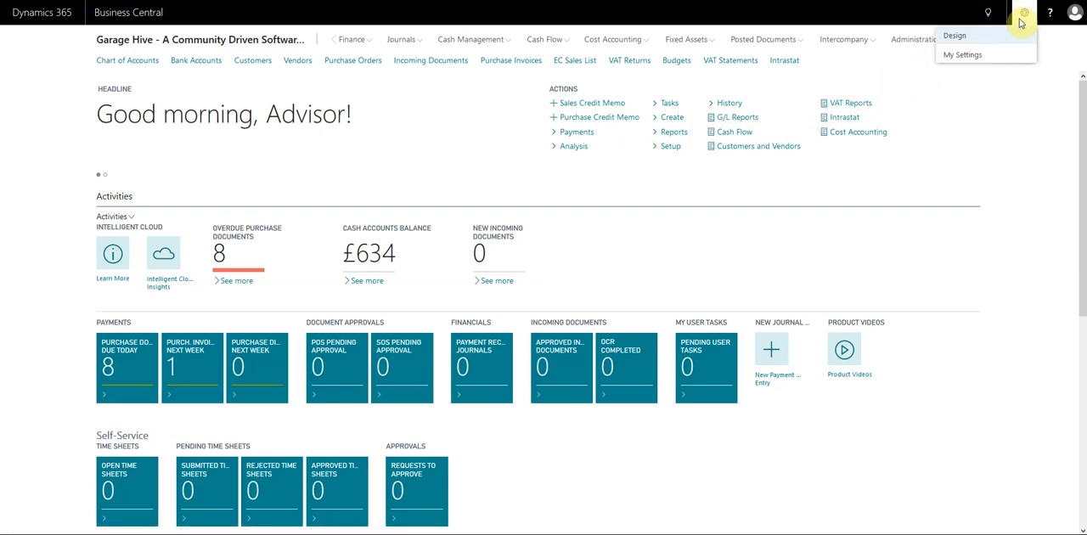
pyautogui.click(964, 56)
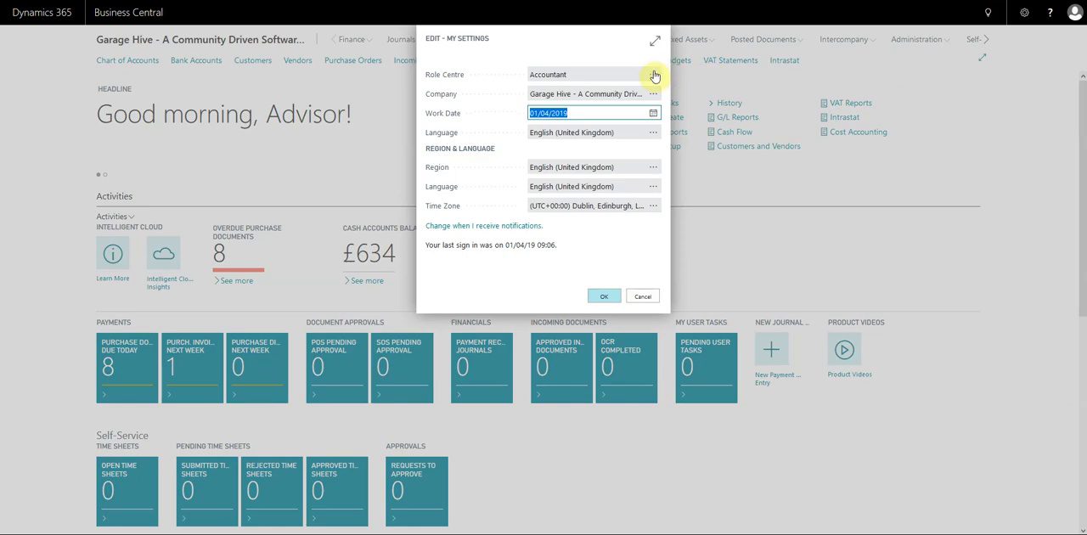
pyautogui.click(653, 74)
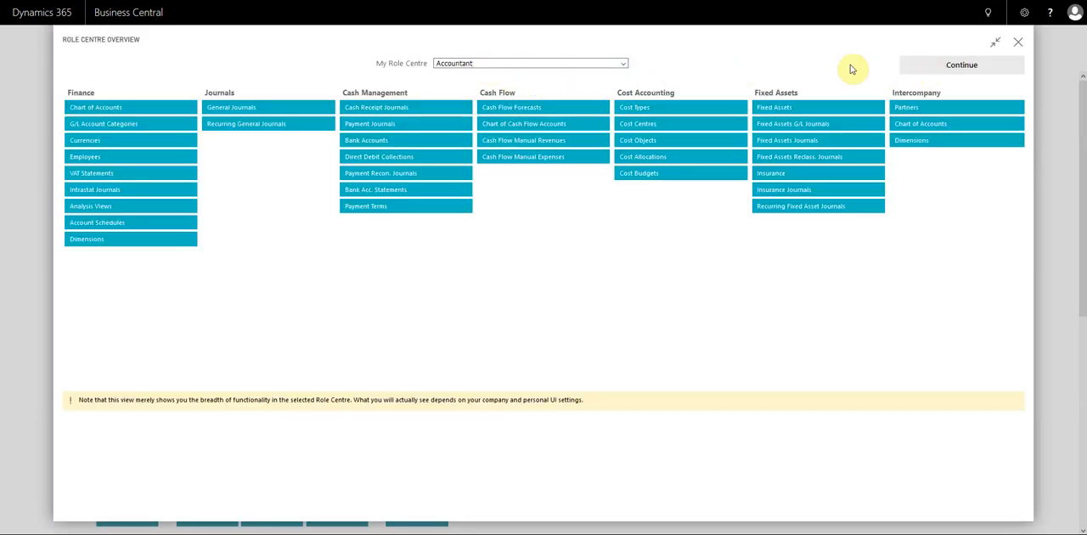
pyautogui.click(598, 65)
pyautogui.scroll(-3, 510, 186)
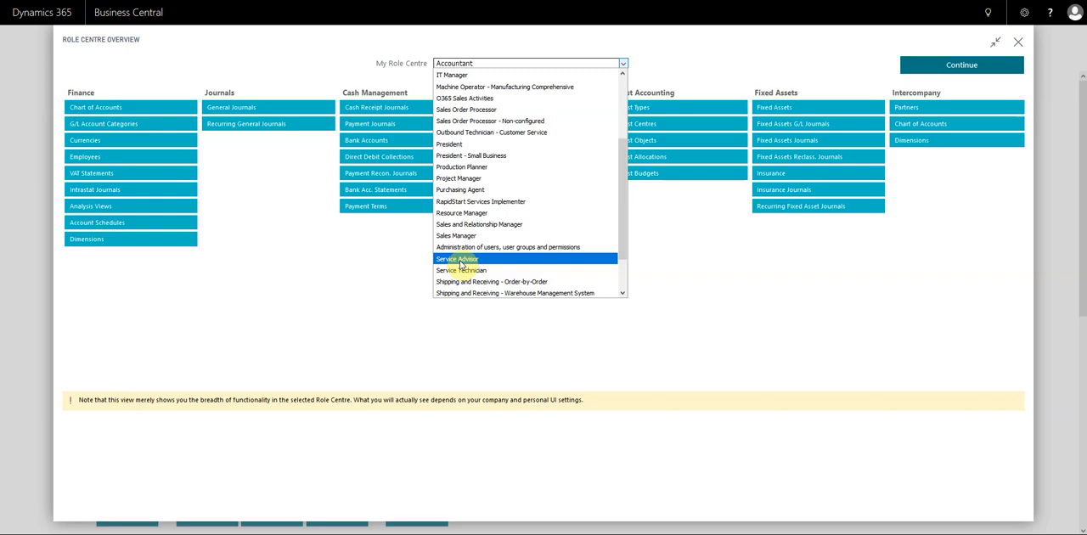
pyautogui.scroll(5, 462, 264)
pyautogui.click(464, 75)
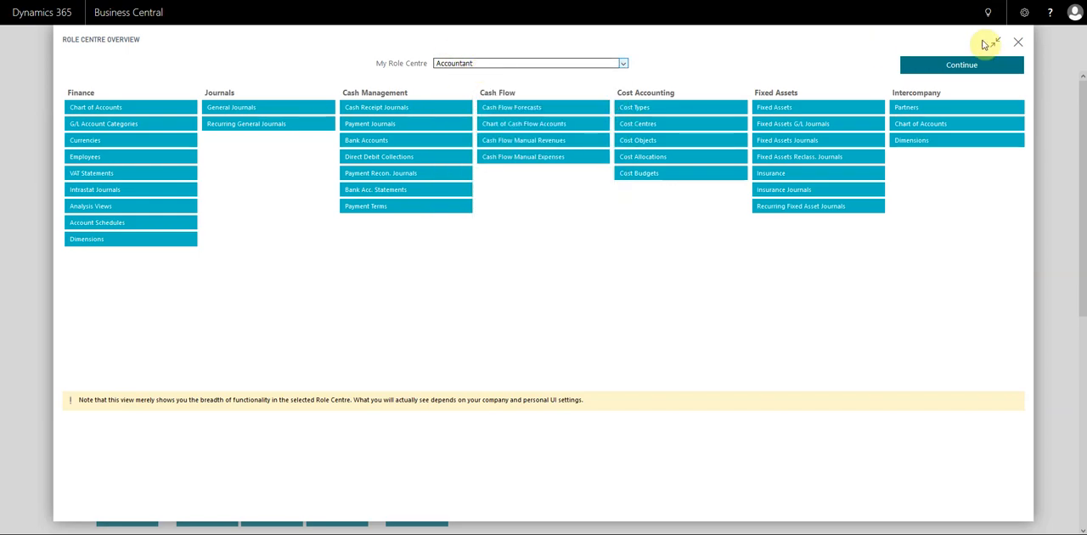
pyautogui.click(1019, 41)
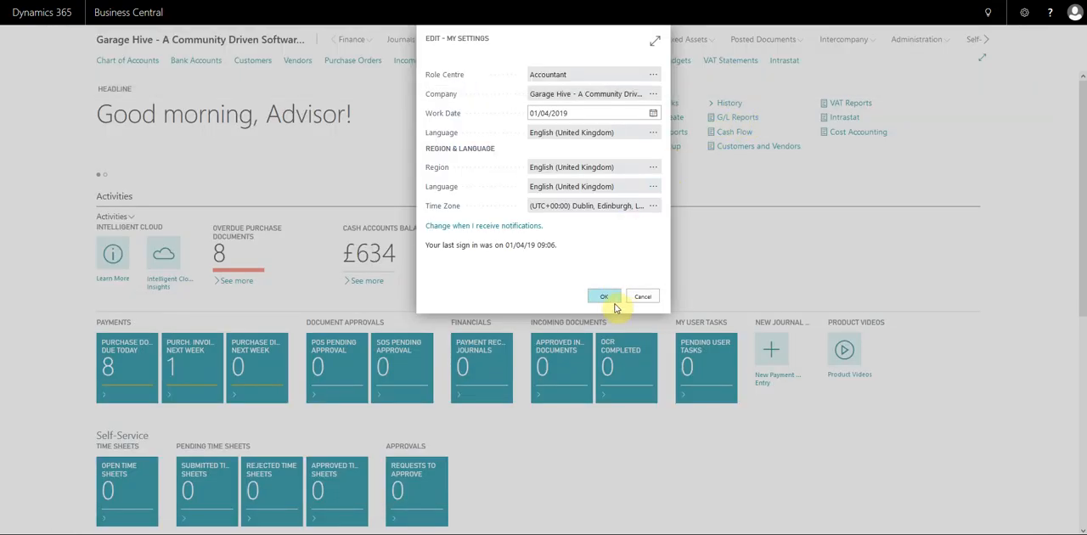
pyautogui.click(642, 296)
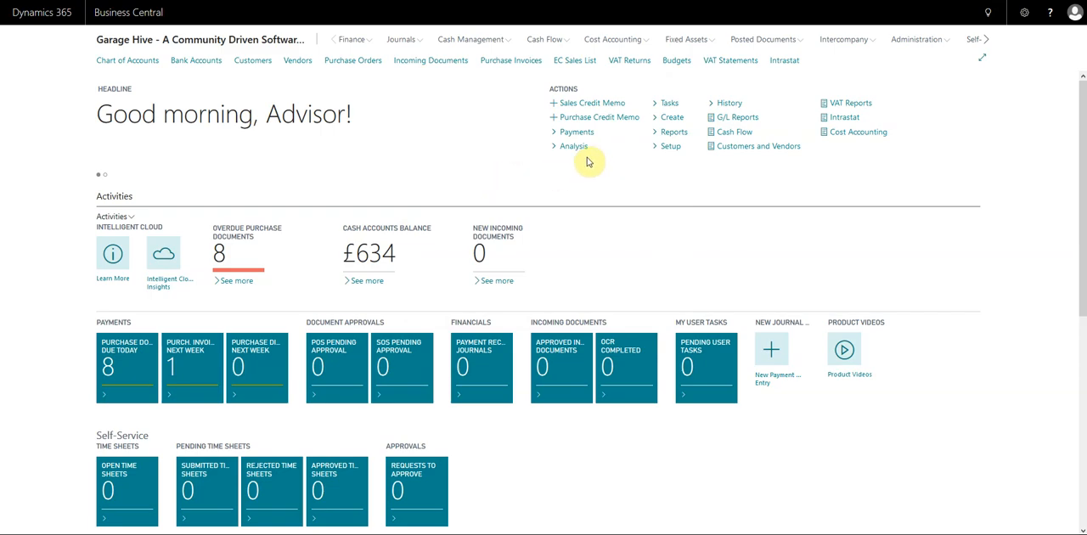
# Step: Open the payment journal from the Payments actions using the CASHPAY (Cash Payments) template
pyautogui.click(576, 132)
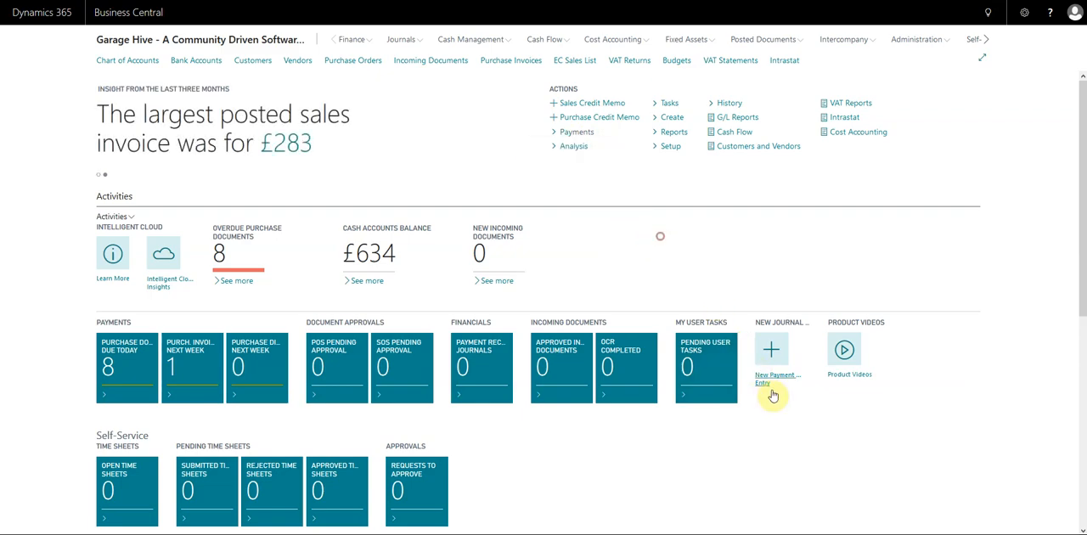
pyautogui.click(576, 133)
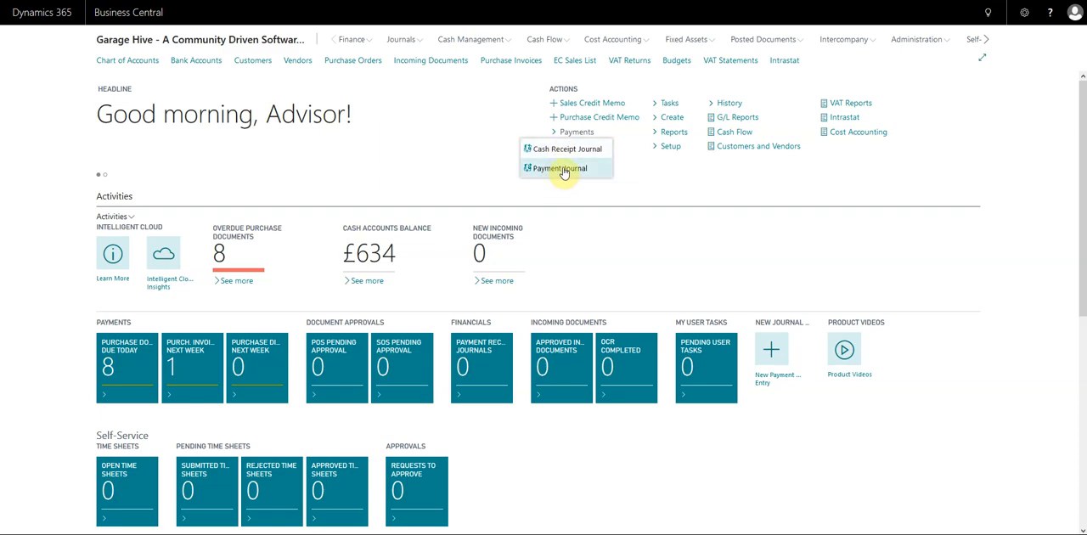
pyautogui.click(562, 169)
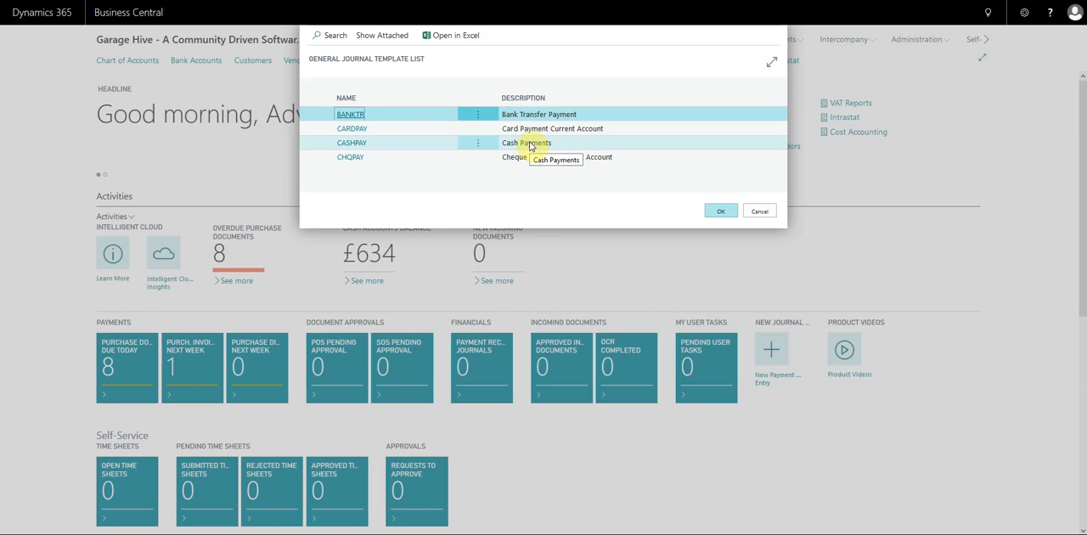
pyautogui.click(525, 145)
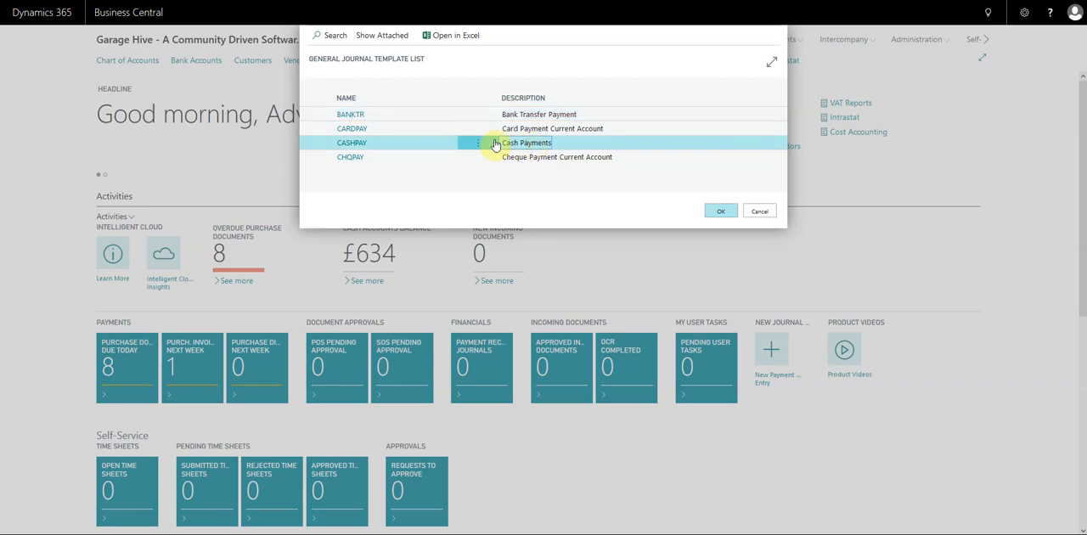
pyautogui.click(351, 147)
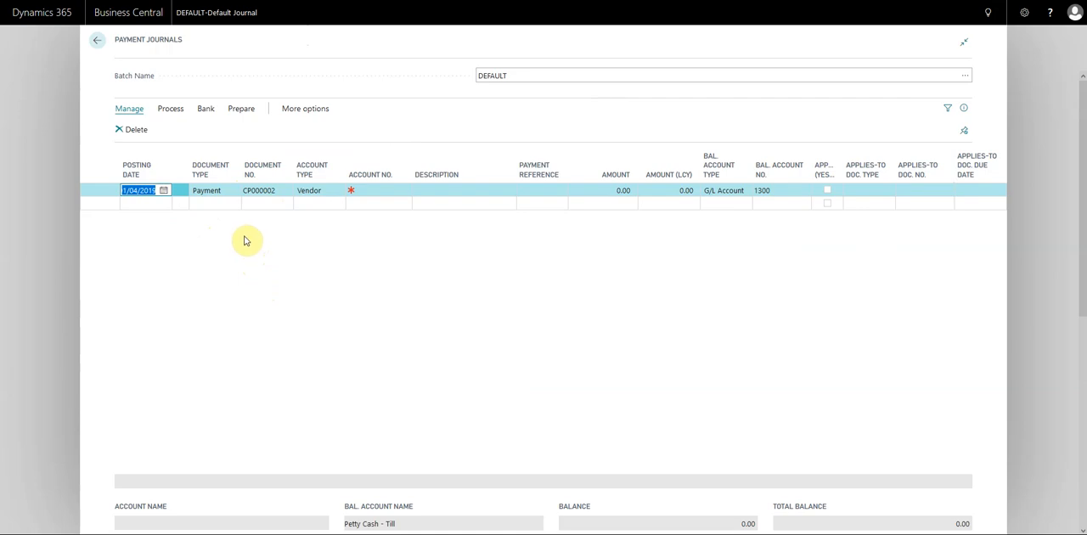
# Step: Set the first journal line's posting date to 01/04/2019 and its document type to Payment
pyautogui.click(136, 190)
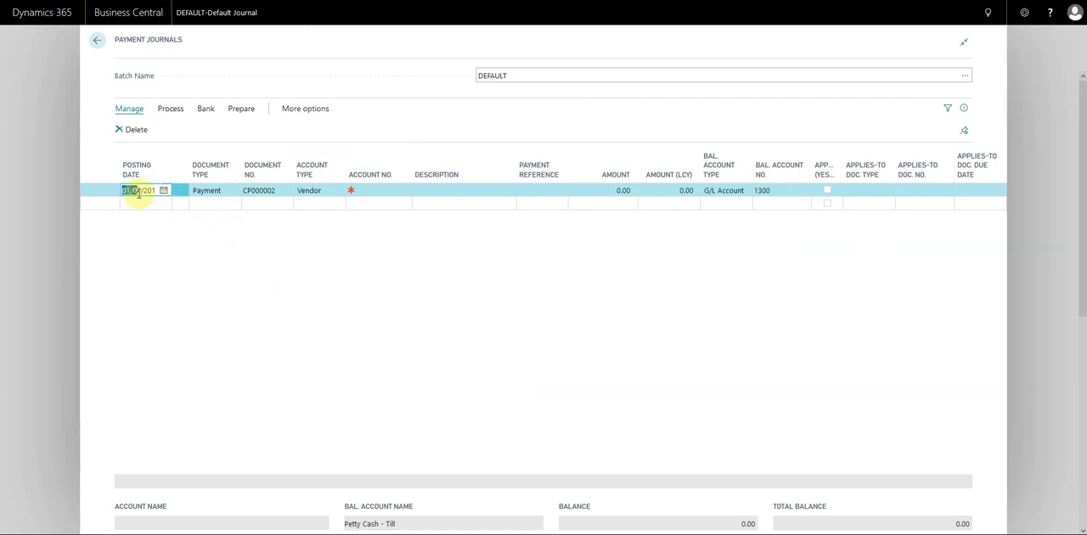
pyautogui.click(164, 190)
pyautogui.click(133, 234)
pyautogui.click(207, 192)
pyautogui.click(205, 213)
pyautogui.click(261, 191)
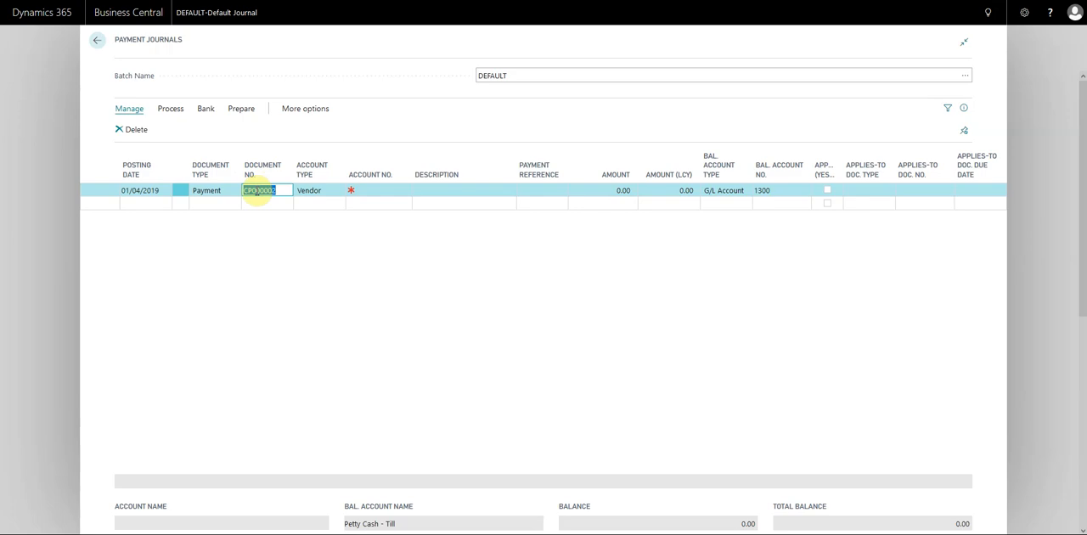
# Step: Select TPS as the vendor account on the first payment line, leaving the payment reference blank
pyautogui.click(374, 191)
pyautogui.click(404, 190)
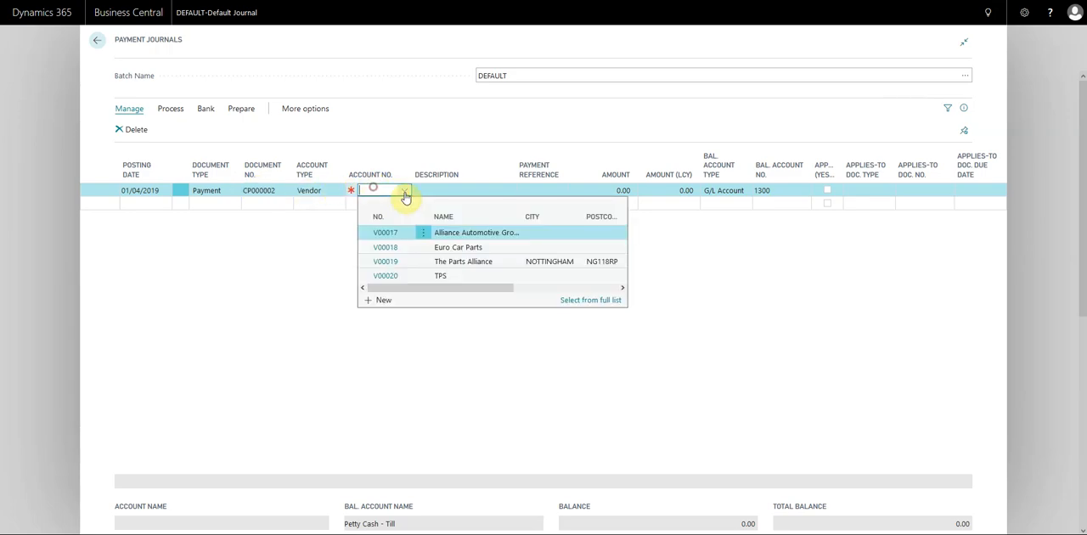
pyautogui.click(387, 278)
pyautogui.click(440, 190)
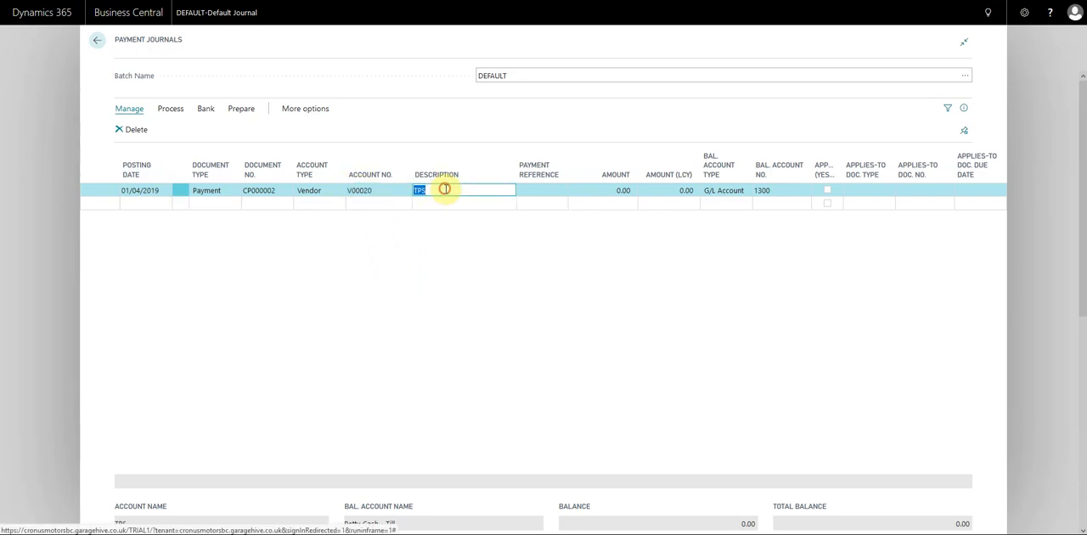
pyautogui.click(530, 190)
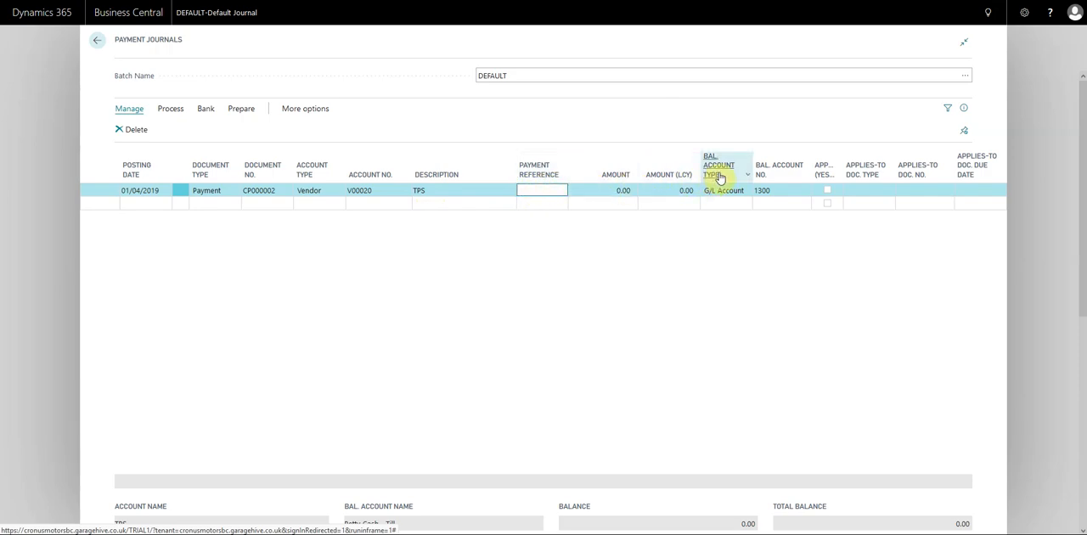
# Step: Set the TPS line's balancing account to the Petty Cash - Till G/L account
pyautogui.moveTo(723, 177)
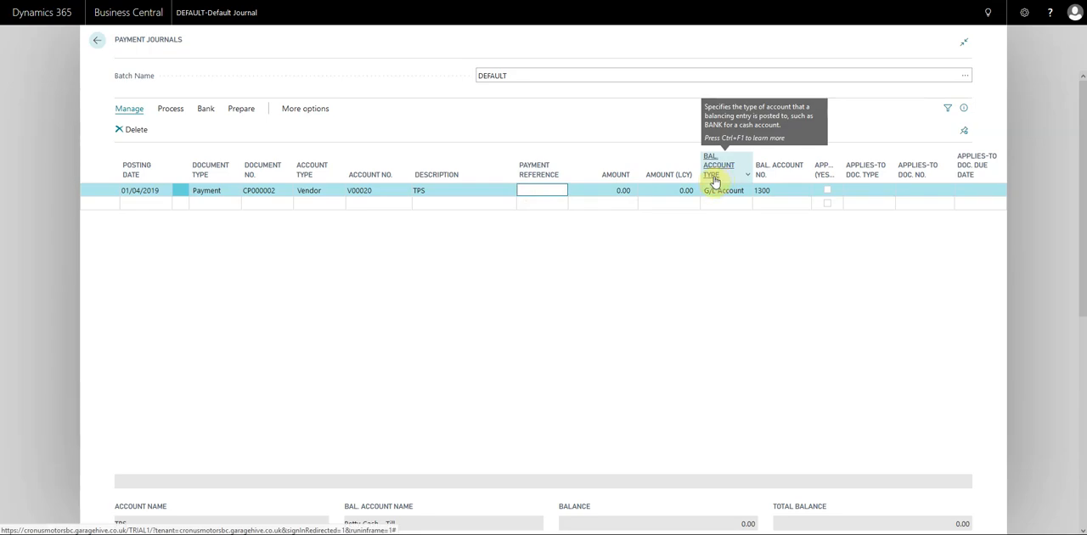
pyautogui.click(802, 192)
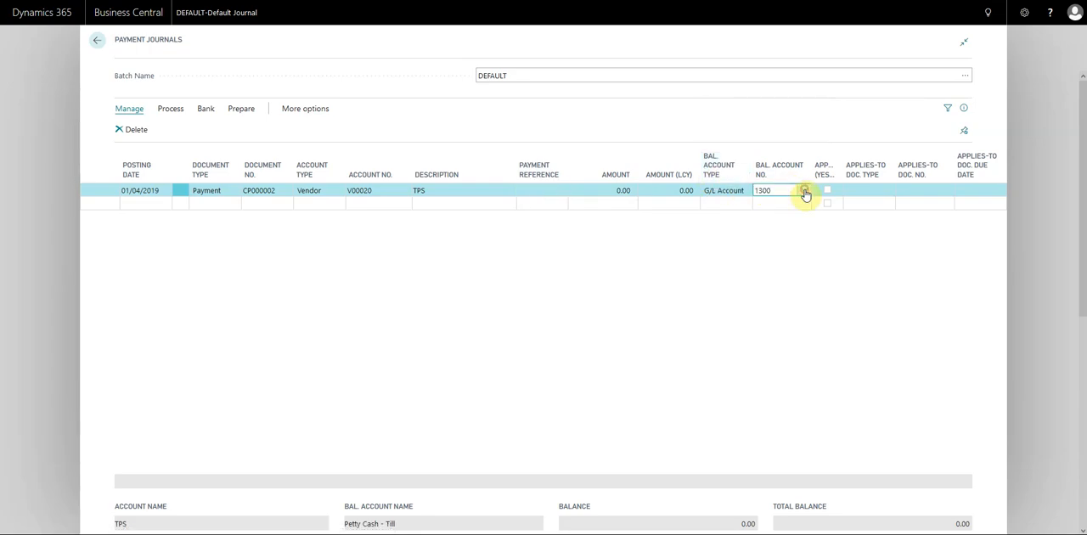
pyautogui.click(803, 190)
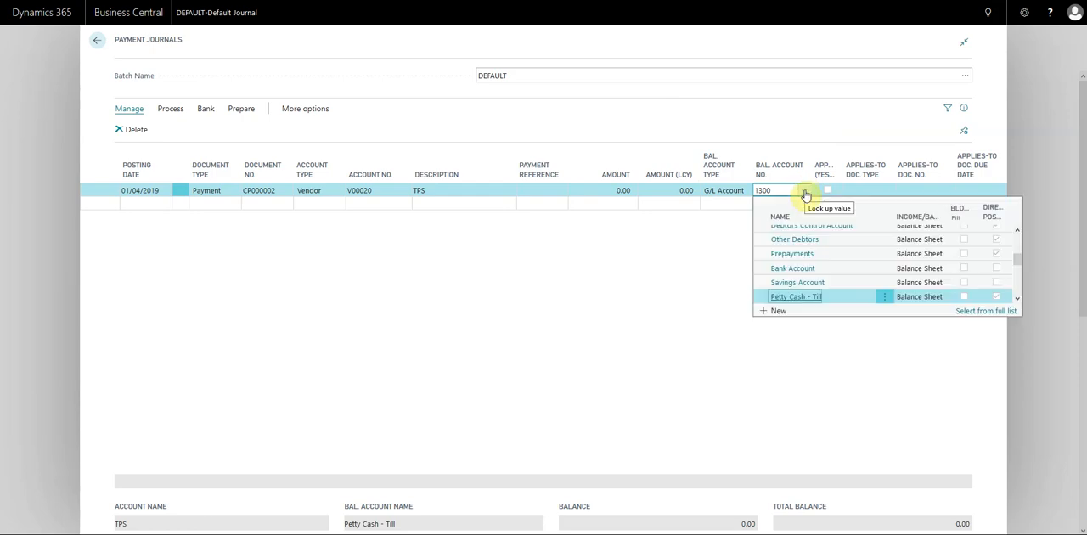
pyautogui.click(790, 299)
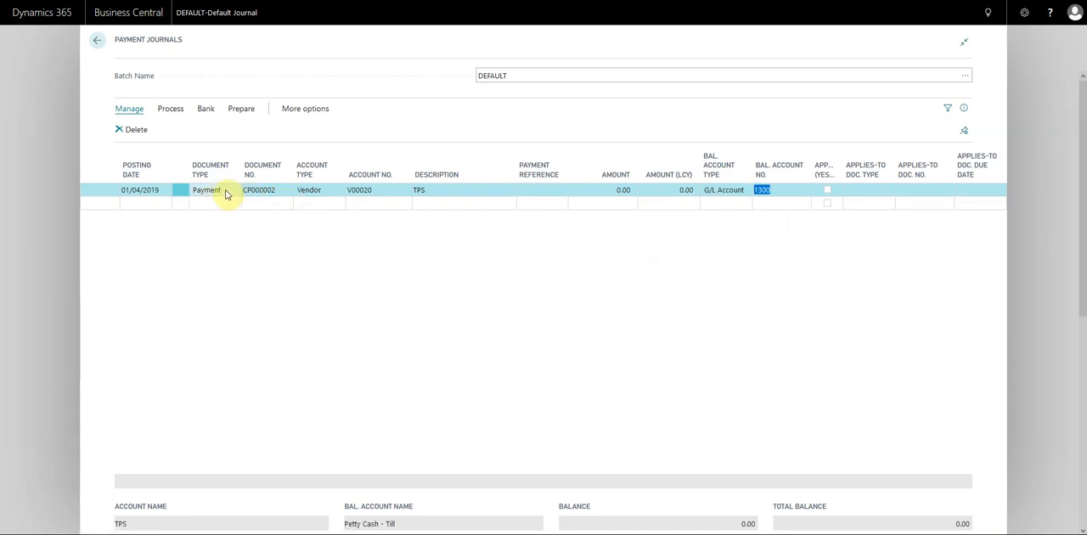
pyautogui.click(423, 190)
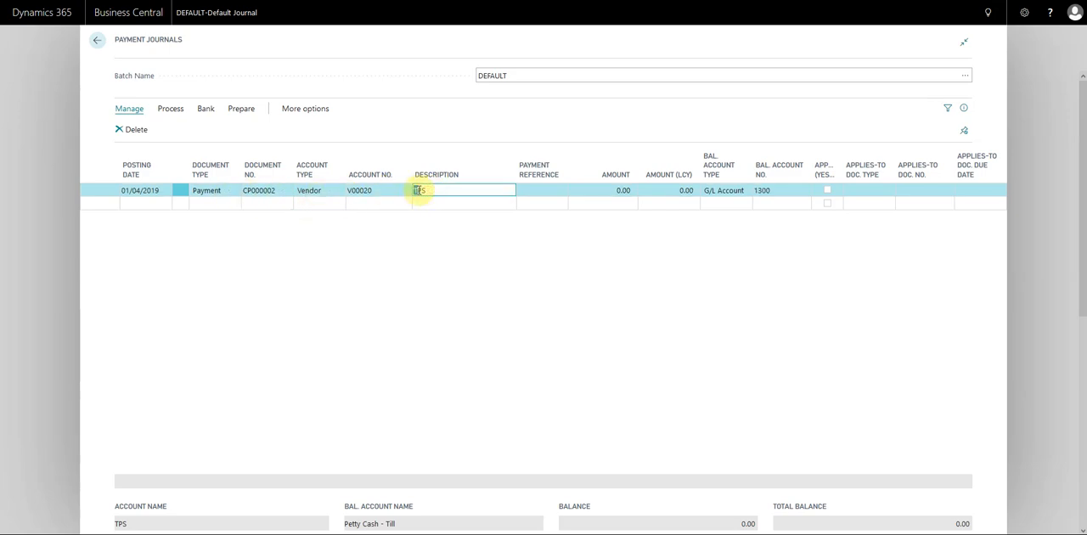
pyautogui.click(720, 192)
pyautogui.click(726, 201)
pyautogui.click(807, 195)
pyautogui.click(811, 197)
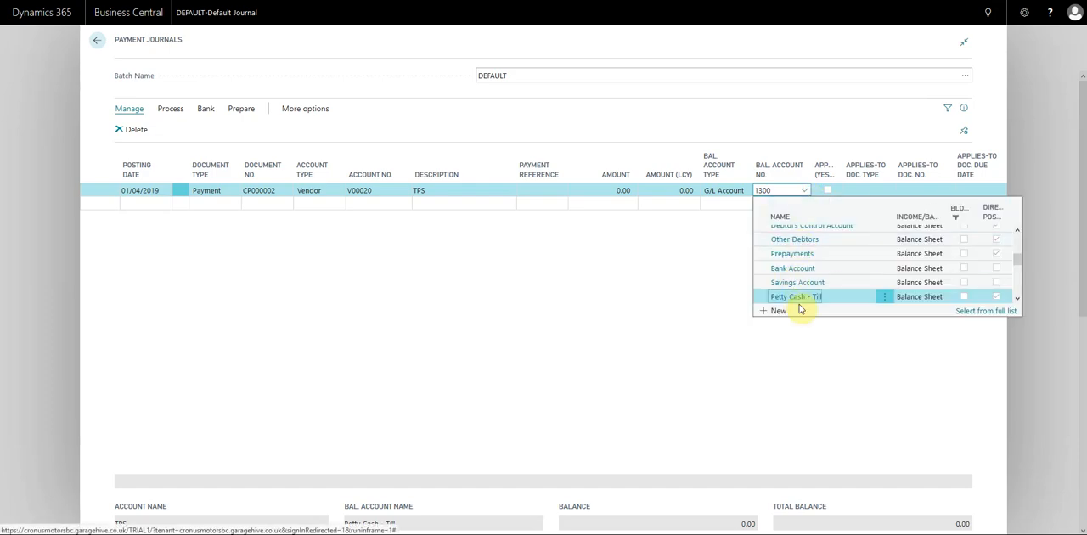
pyautogui.click(686, 255)
# Step: Apply the TPS payment to the vendor's 30.00 invoice dated 31/01/2019 through the applies-to document number
pyautogui.click(604, 190)
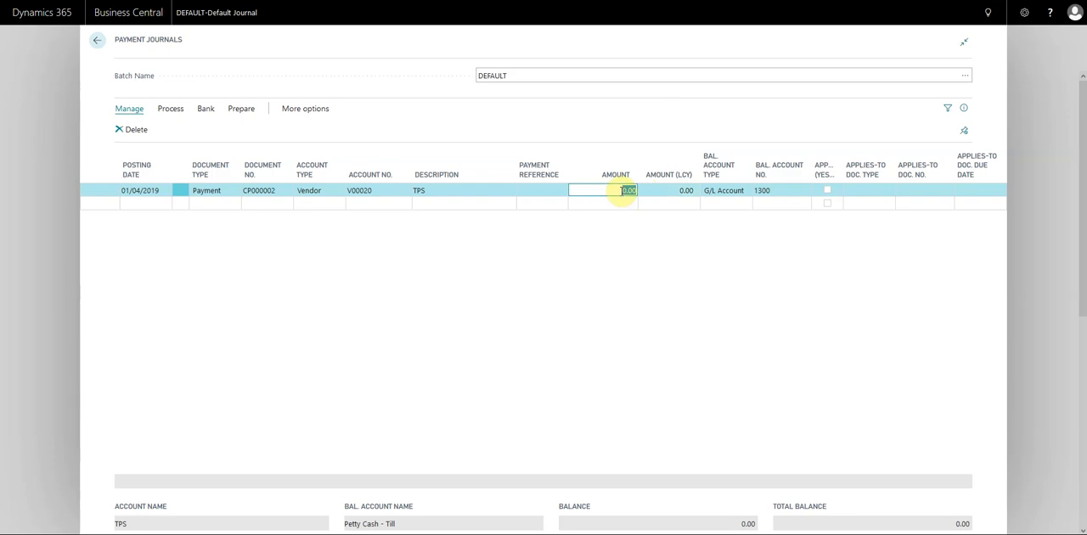
pyautogui.click(609, 189)
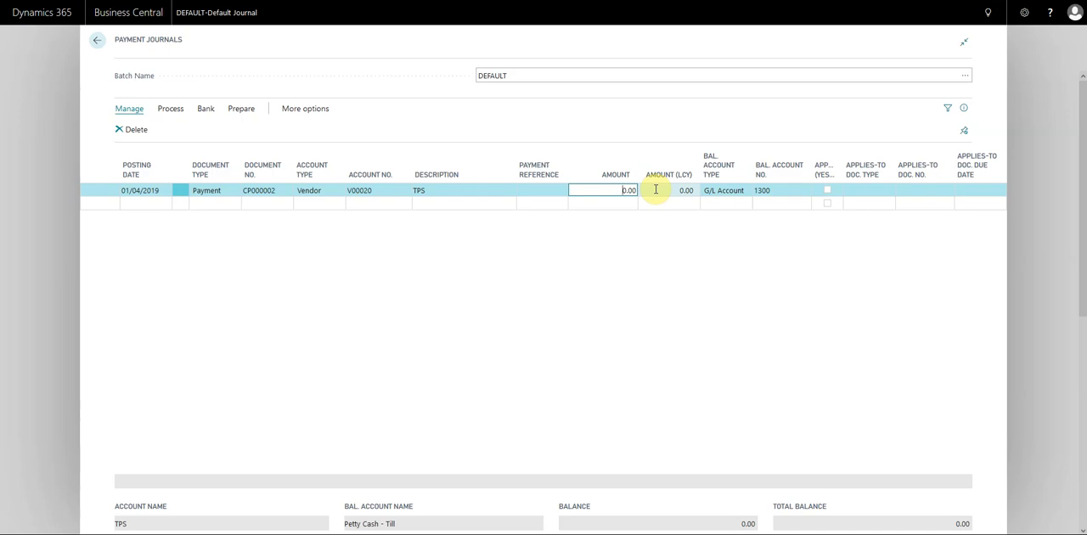
pyautogui.click(918, 189)
pyautogui.click(951, 189)
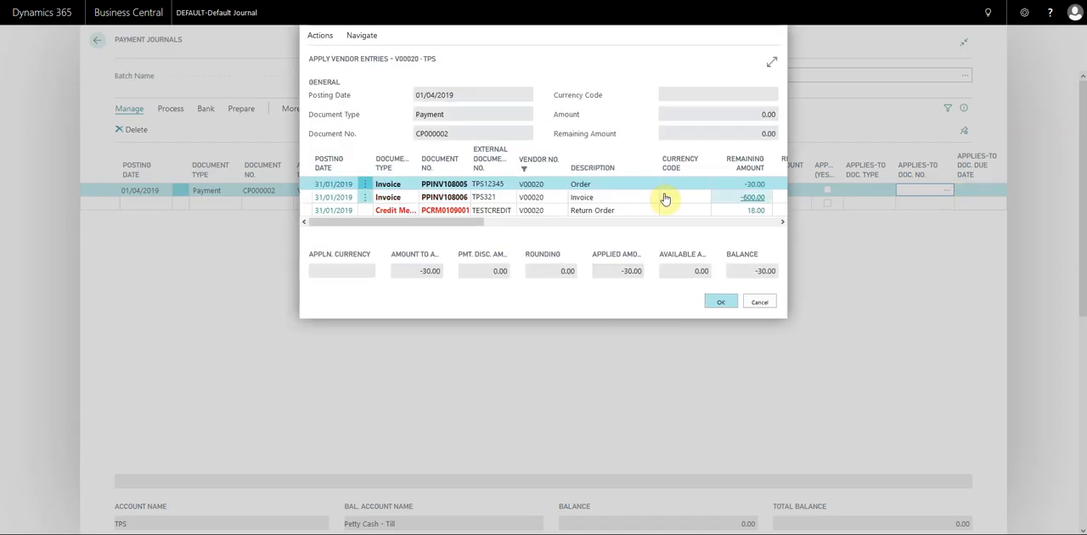
pyautogui.click(338, 188)
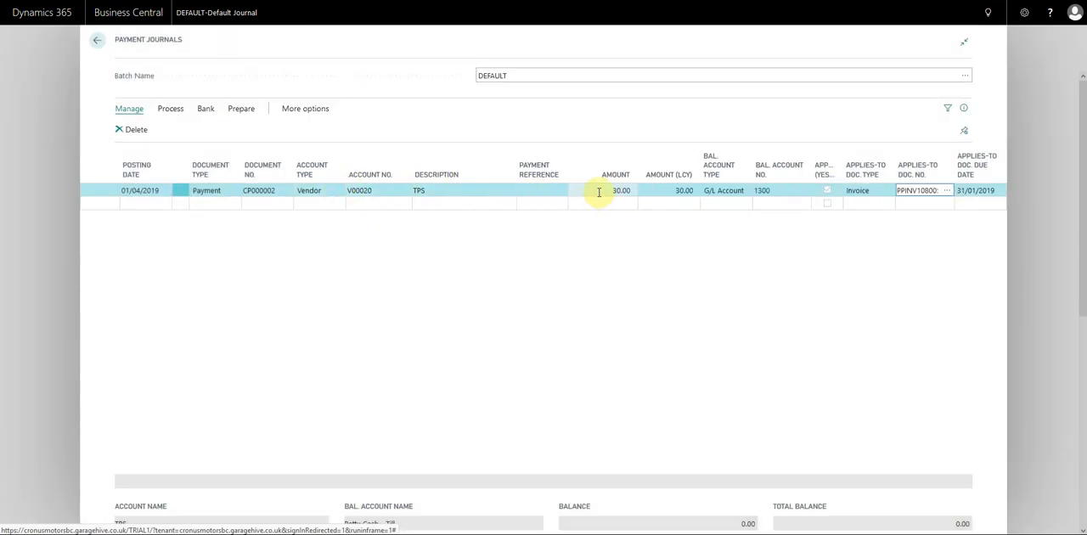
pyautogui.click(605, 190)
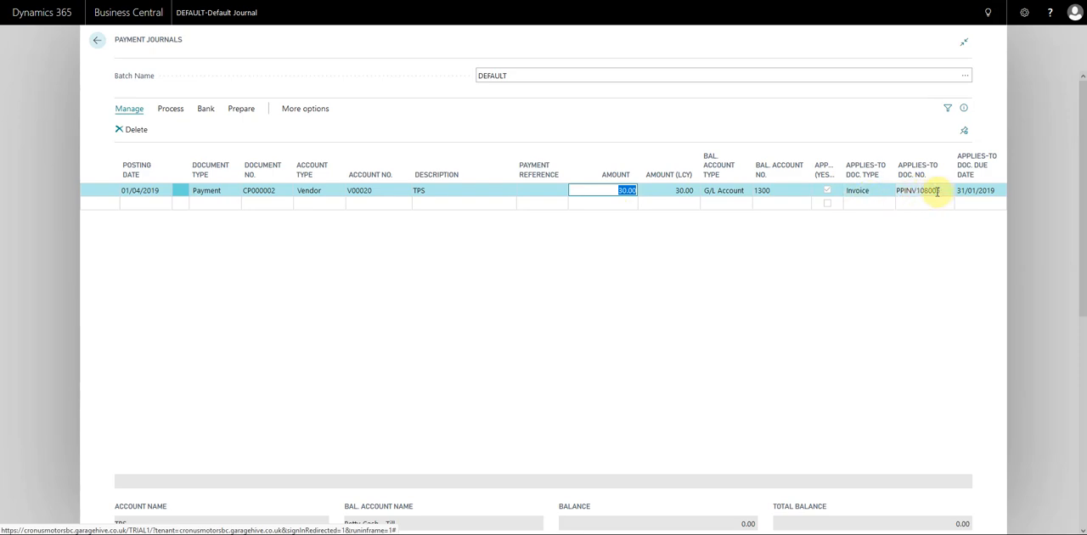
# Step: Add a second payment line for the vendor Euro Car Parts with an amount of 500
pyautogui.click(143, 203)
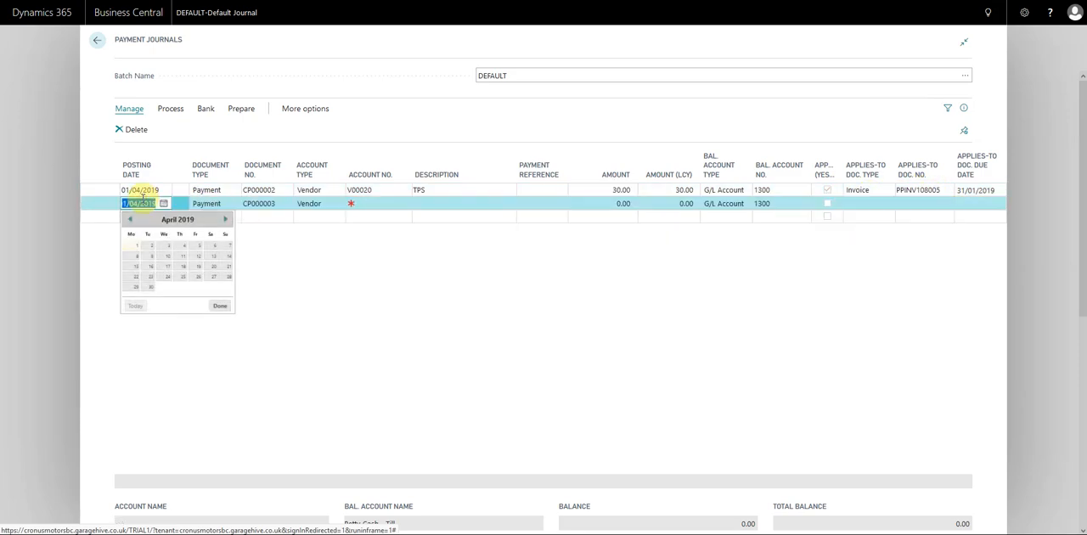
pyautogui.click(314, 203)
pyautogui.click(373, 204)
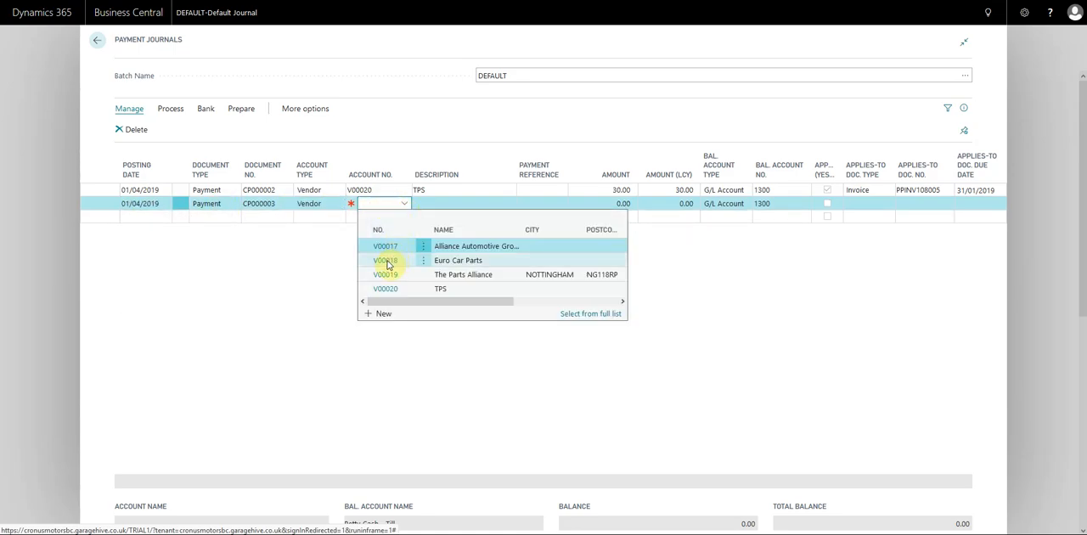
pyautogui.click(387, 262)
pyautogui.press('Tab')
pyautogui.press('Tab')
pyautogui.press('Tab')
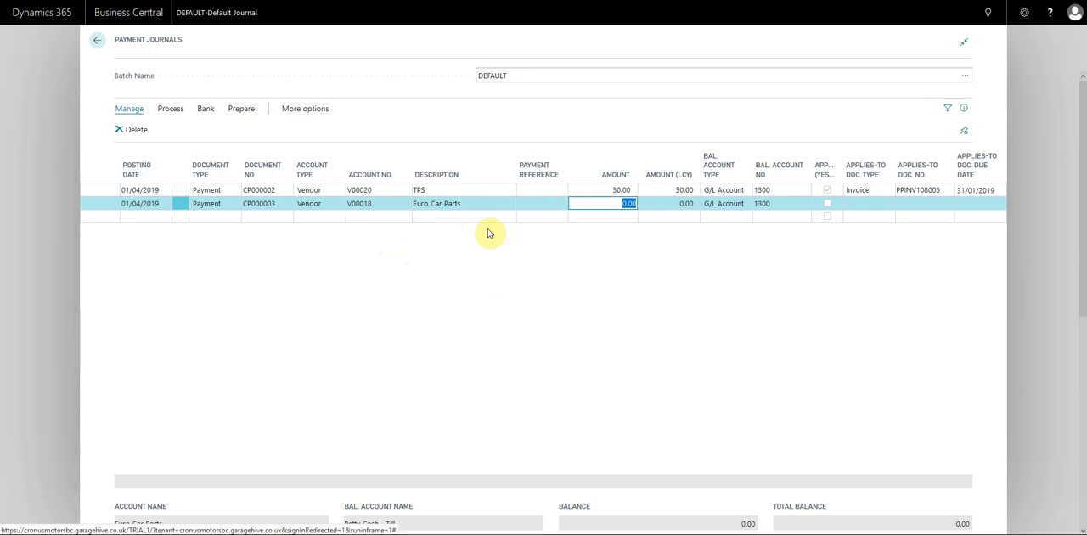
pyautogui.write('500')
# Step: Set the Euro Car Parts line's balancing account to Petty Cash - Till
pyautogui.press('Tab')
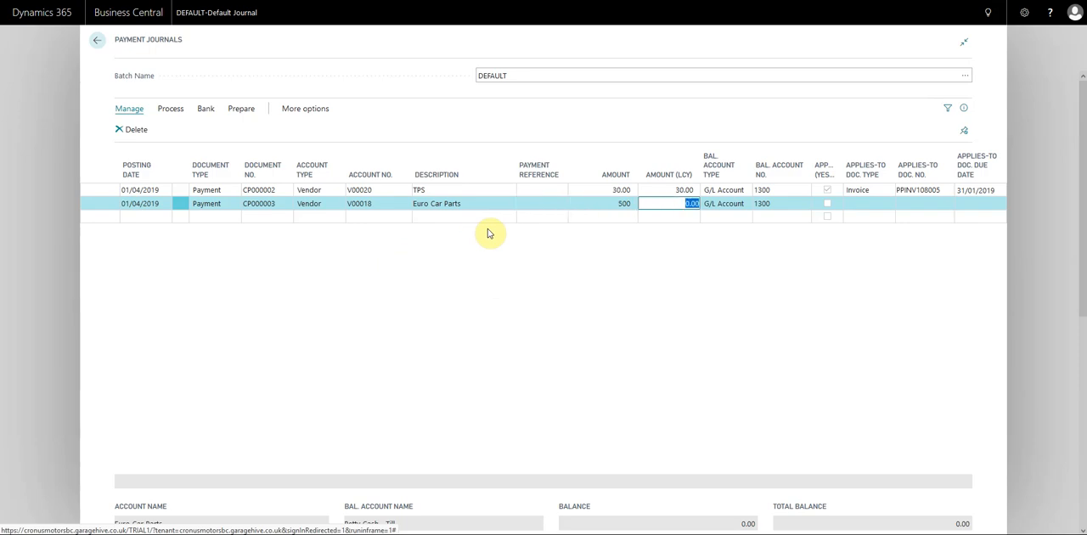
pyautogui.press('Tab')
pyautogui.press('Tab')
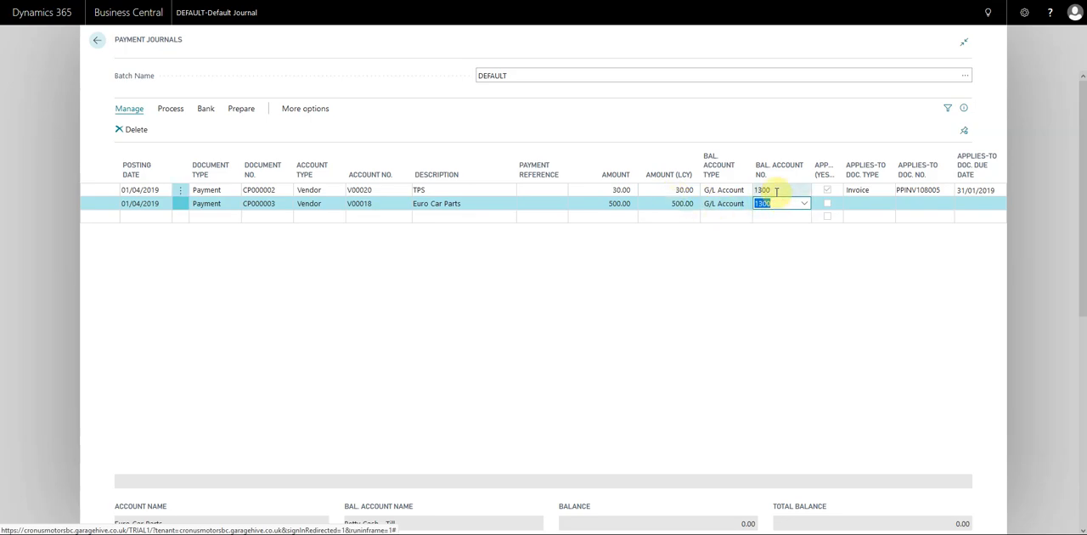
pyautogui.click(805, 204)
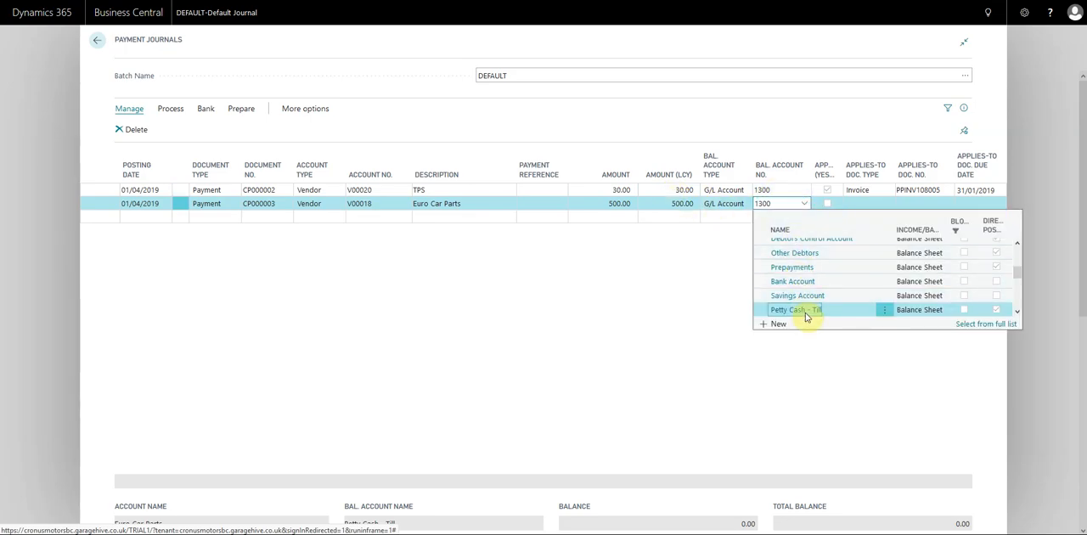
pyautogui.click(783, 309)
pyautogui.click(414, 204)
pyautogui.click(381, 204)
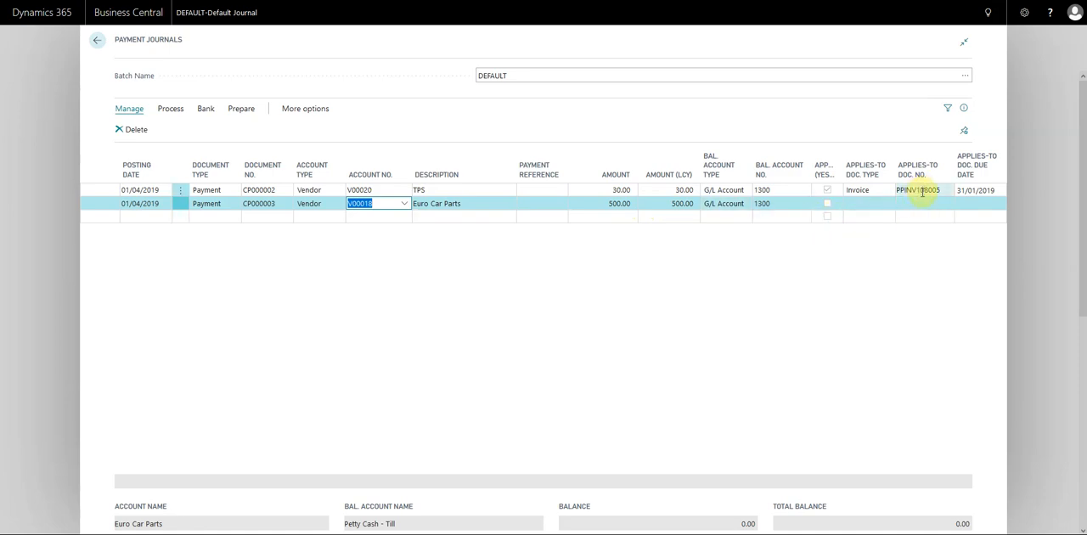
# Step: Post the TPS and Euro Car Parts payment lines and close the payment journal
pyautogui.click(171, 108)
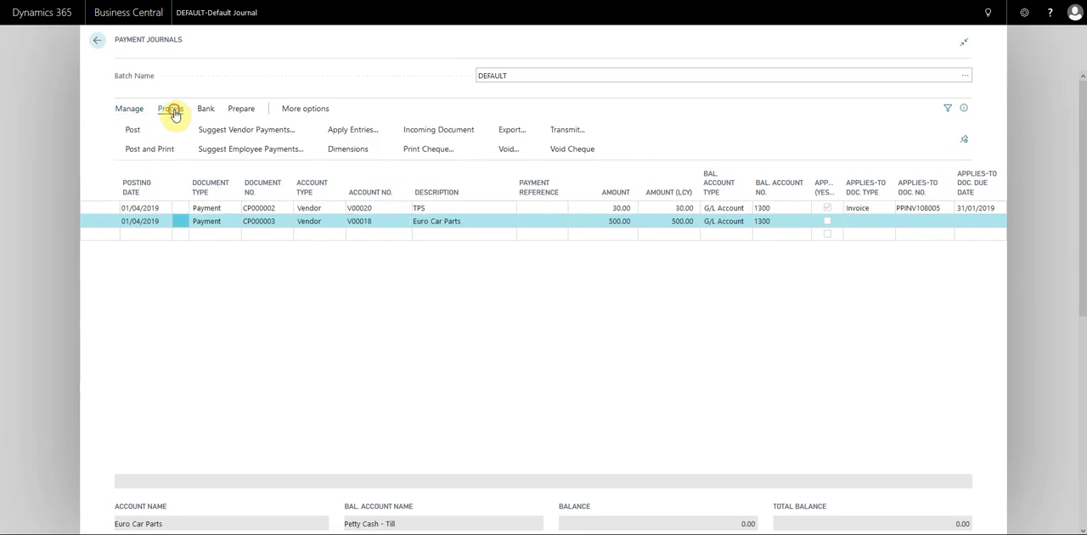
pyautogui.click(132, 132)
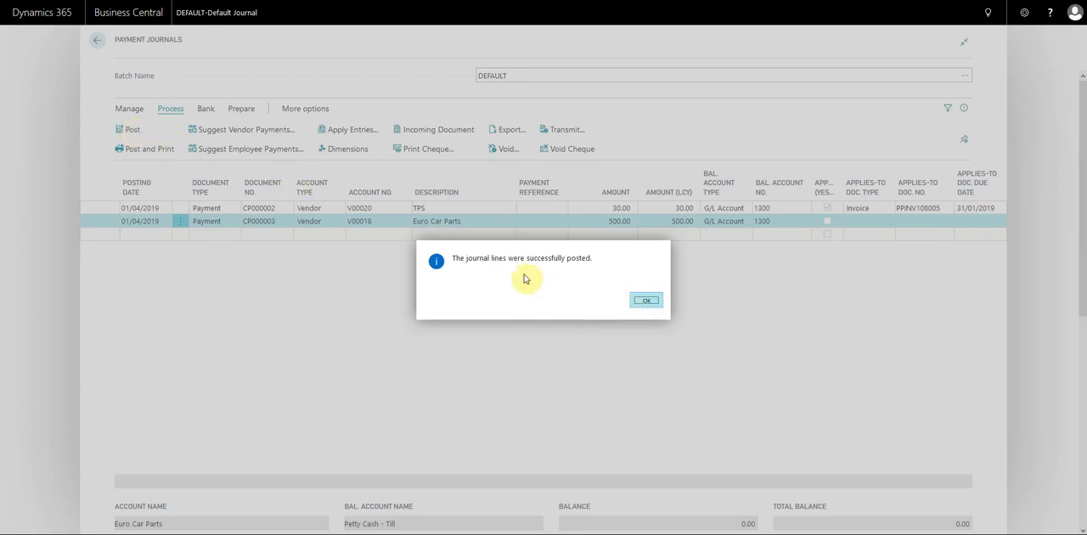
pyautogui.click(645, 301)
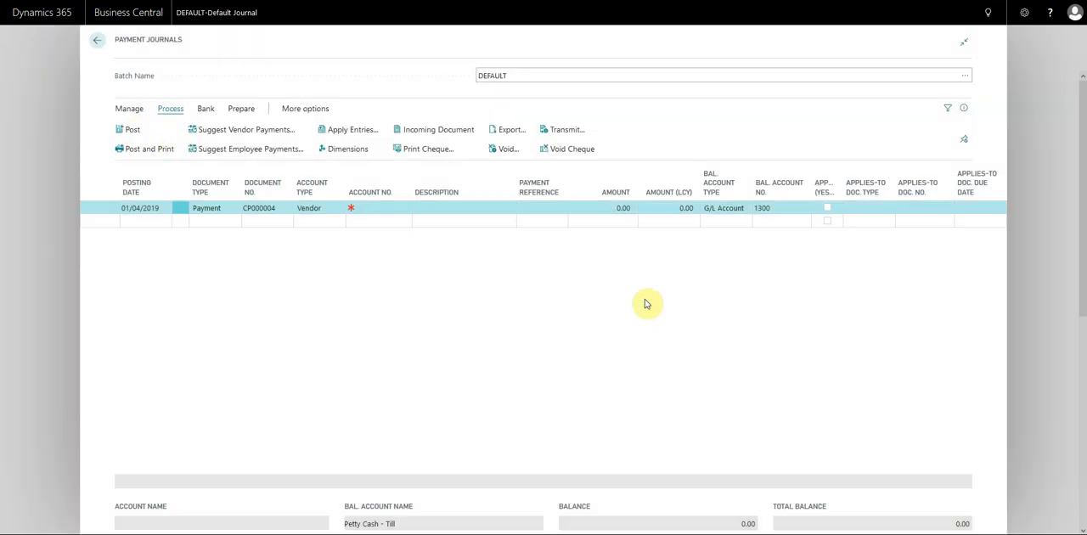
pyautogui.click(42, 236)
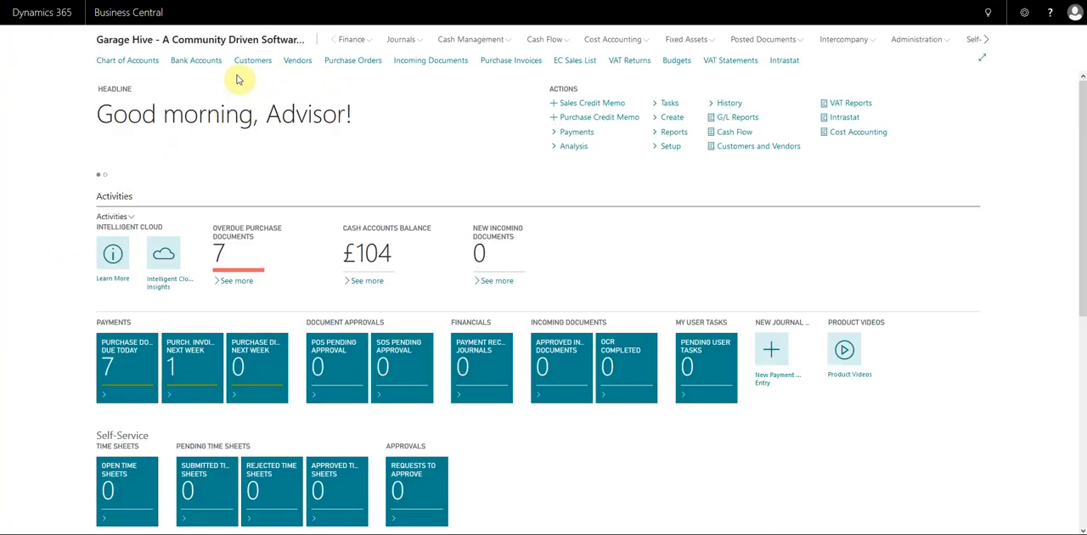
# Step: Open the ledger entries of the vendor TPS from the vendor list
pyautogui.click(297, 63)
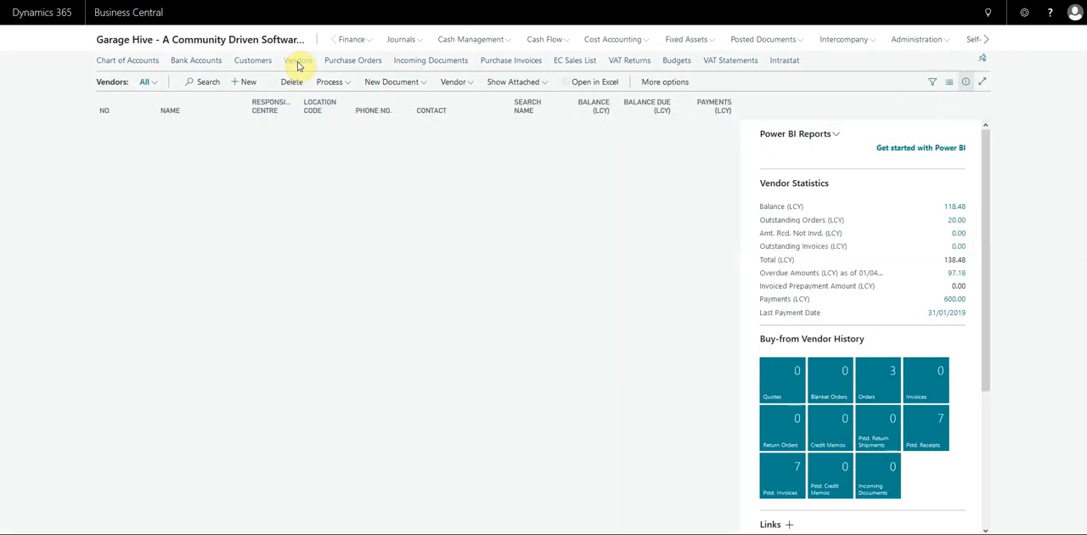
pyautogui.click(230, 180)
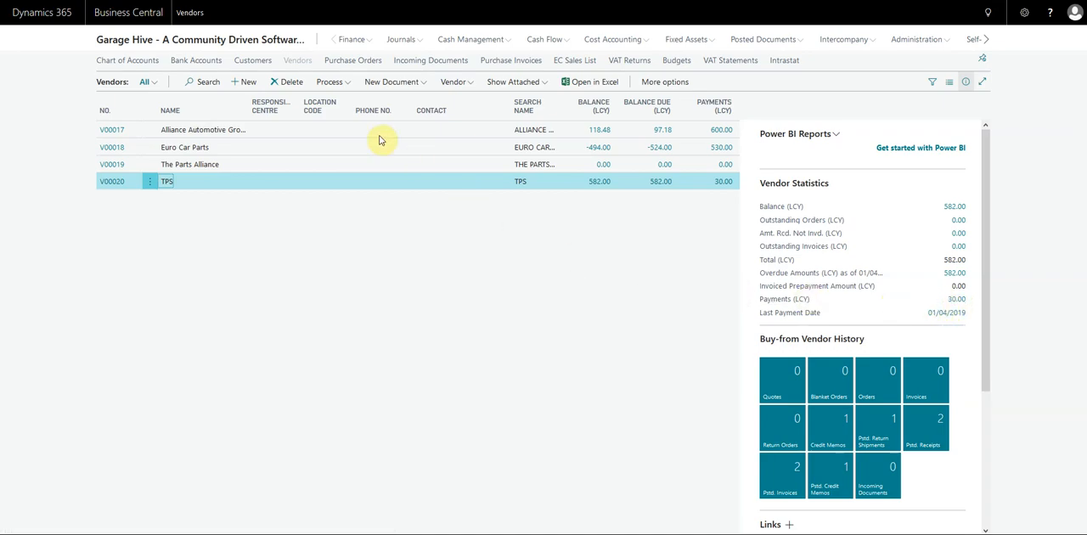
pyautogui.click(335, 85)
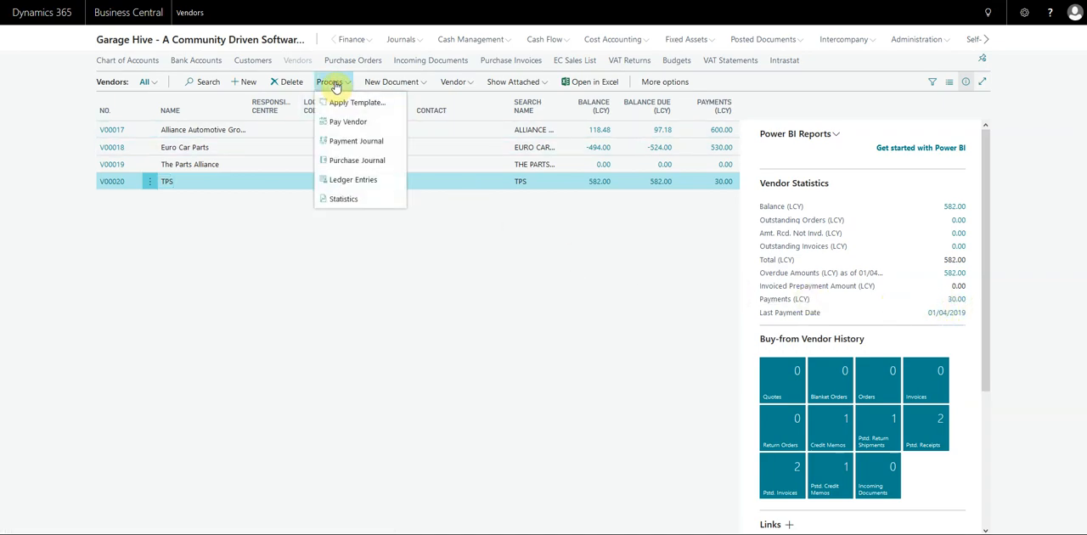
pyautogui.click(351, 182)
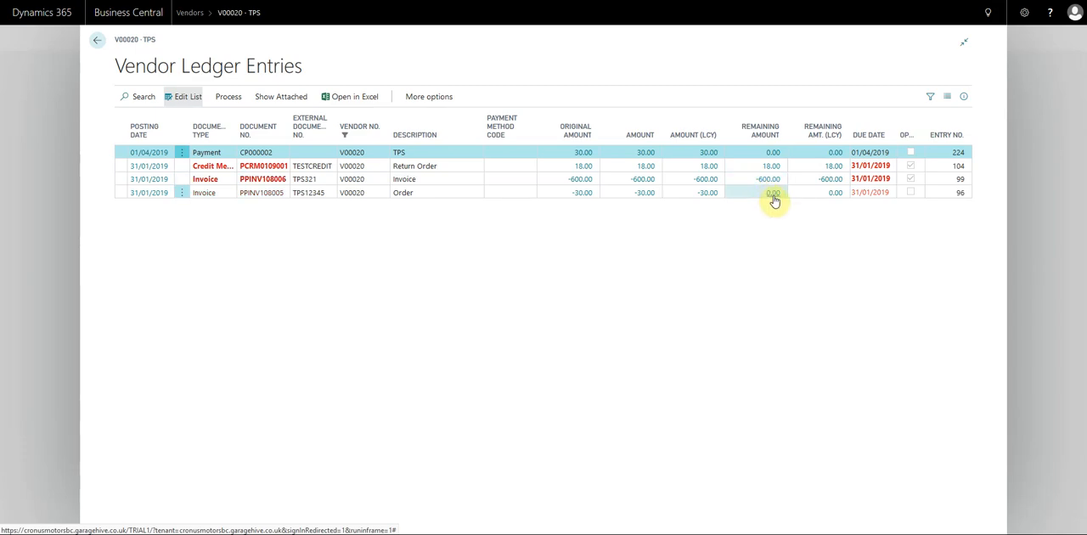
# Step: Check the open status of the TPS payment and its 30.00 invoice, and return to the vendor list
pyautogui.moveTo(907, 144)
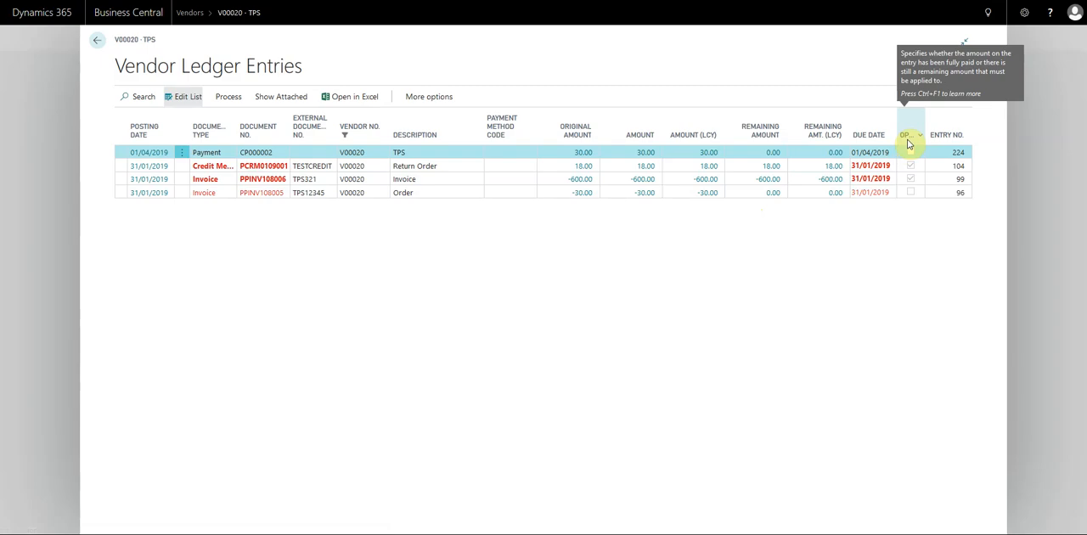
pyautogui.click(911, 193)
pyautogui.click(911, 153)
pyautogui.click(911, 194)
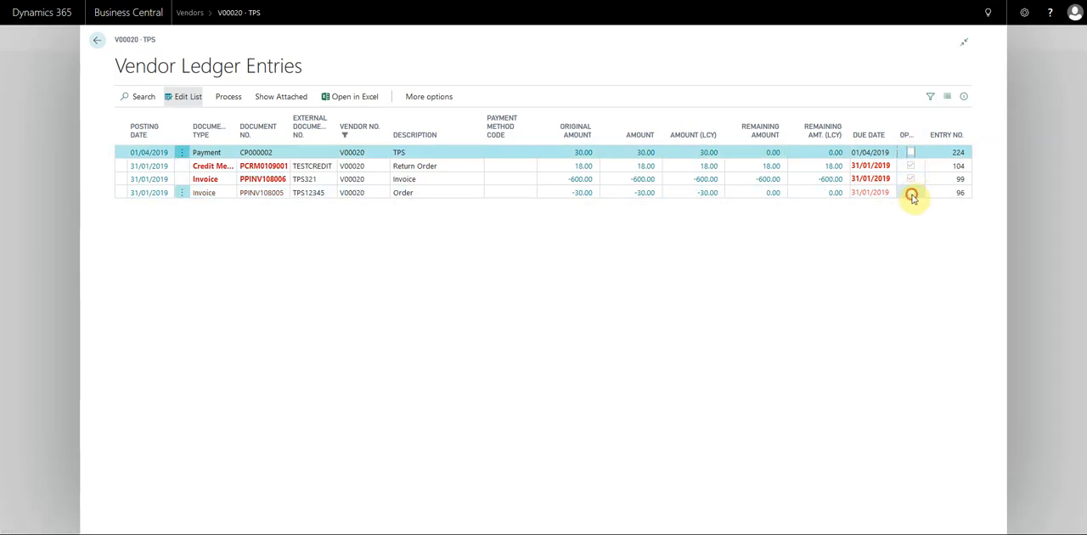
pyautogui.press('Escape')
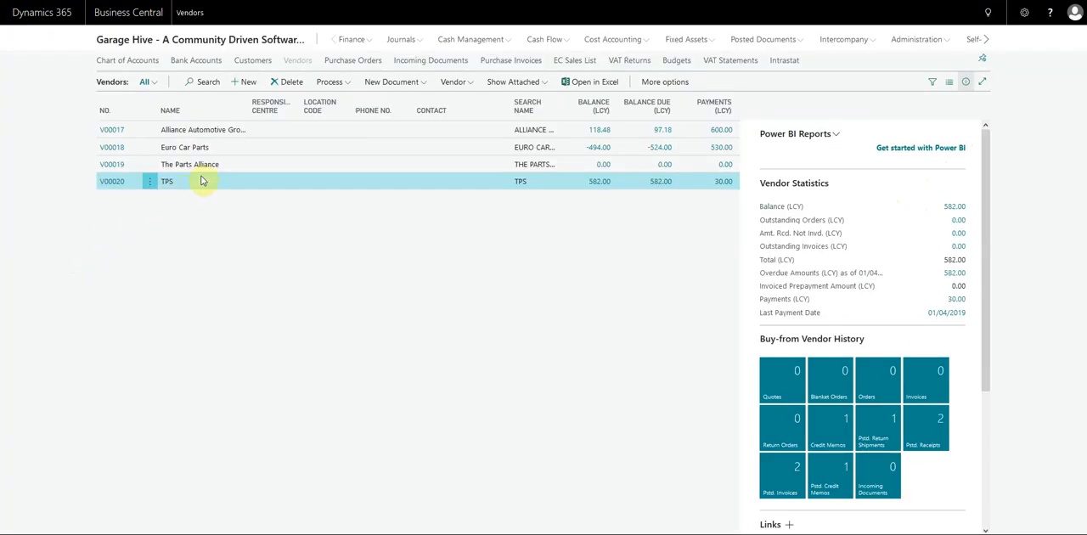
# Step: Review the Euro Car Parts ledger entries, examining the 500.00 payment's open status, and return to the vendor list
pyautogui.click(243, 150)
pyautogui.click(329, 81)
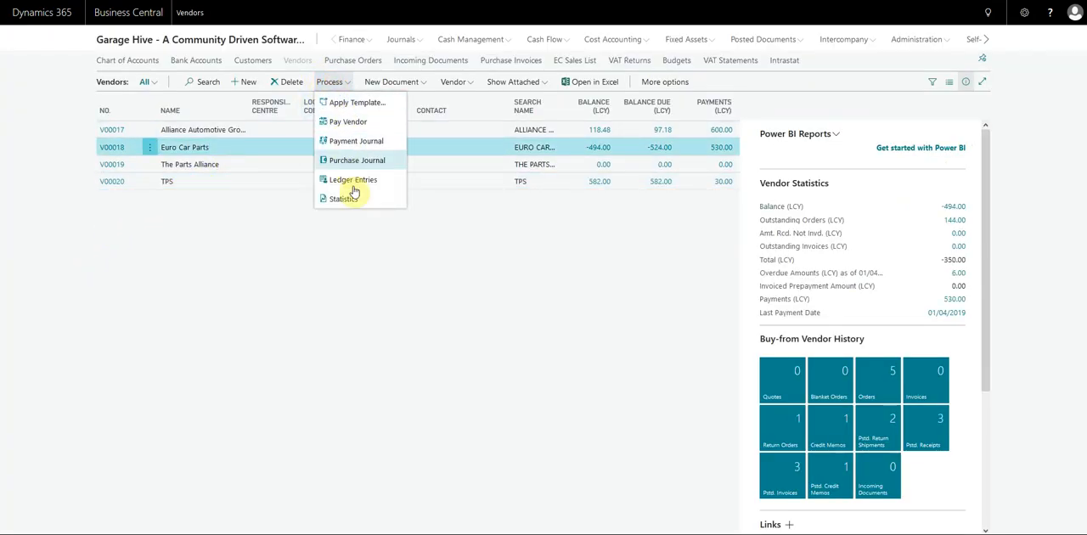
pyautogui.click(360, 185)
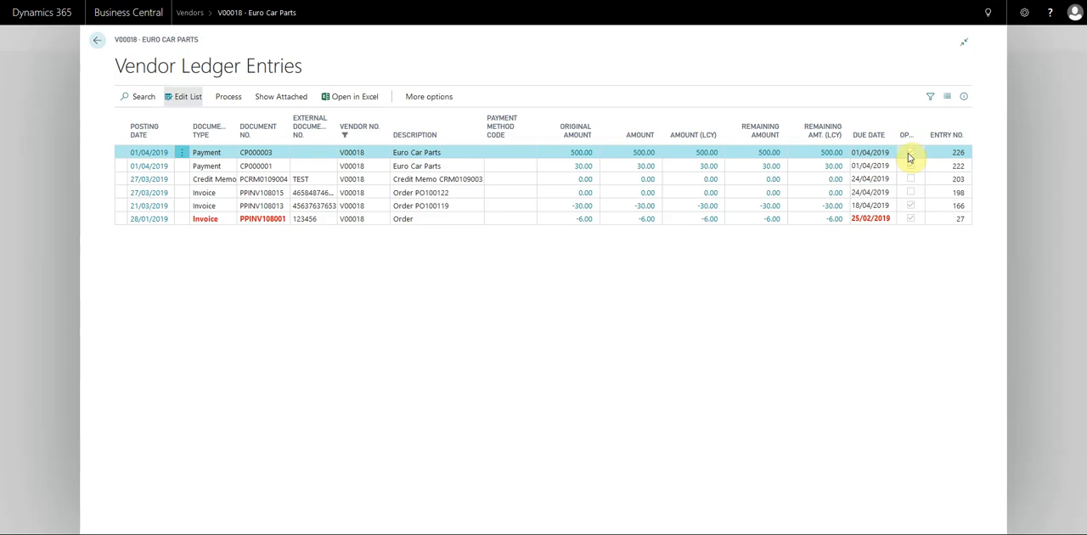
pyautogui.click(228, 96)
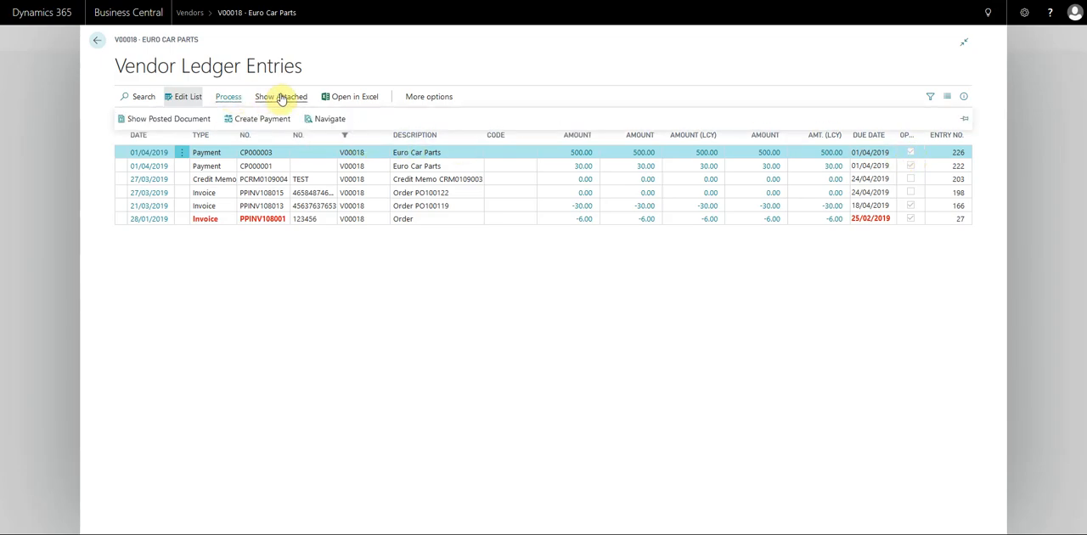
pyautogui.click(510, 152)
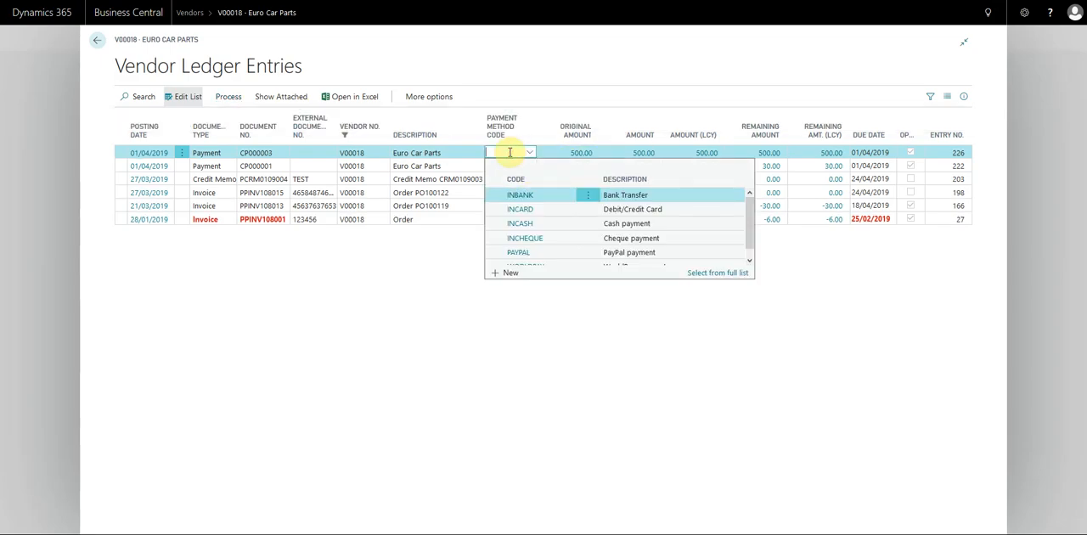
pyautogui.click(437, 151)
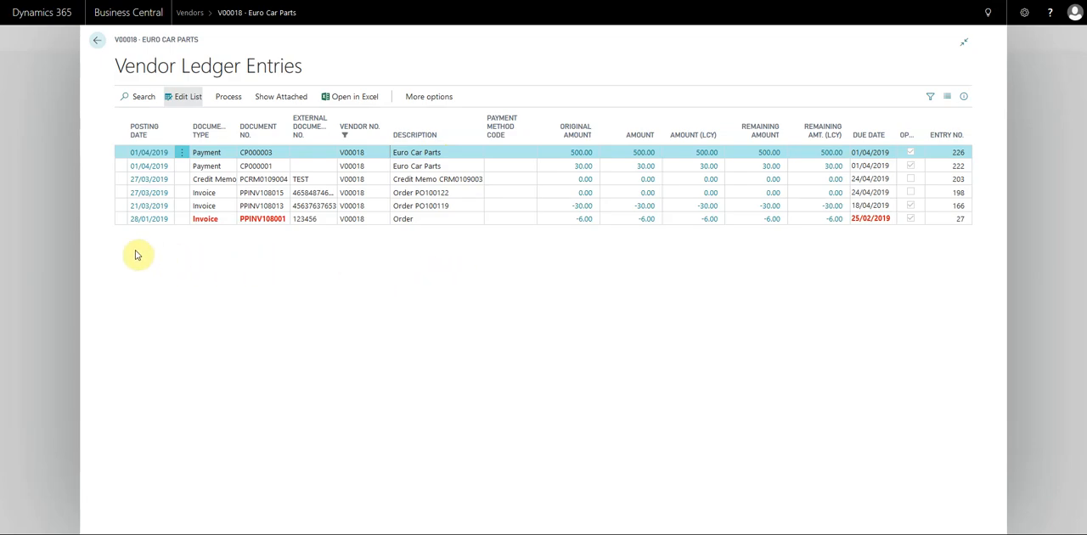
pyautogui.click(78, 225)
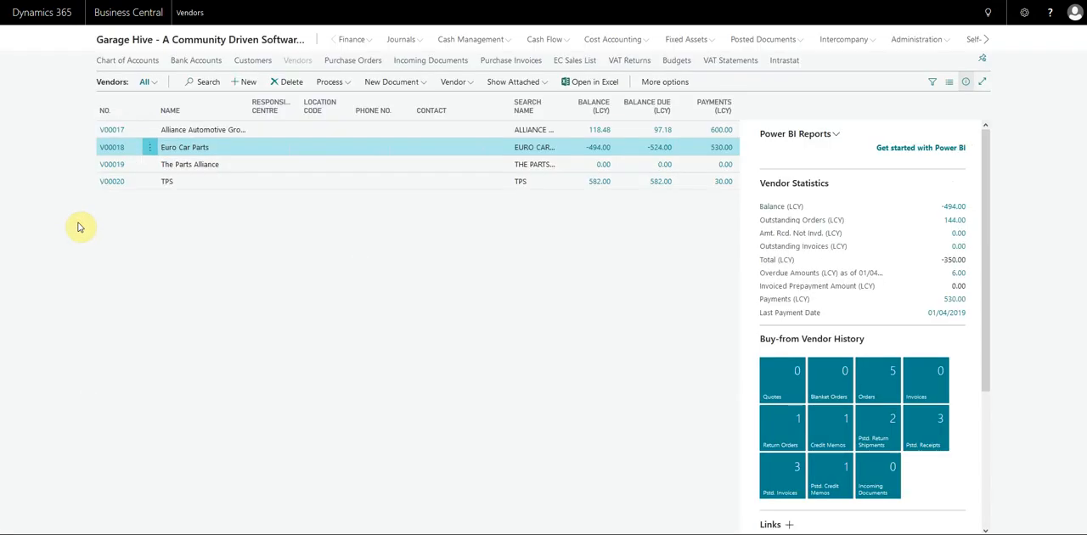
pyautogui.click(128, 40)
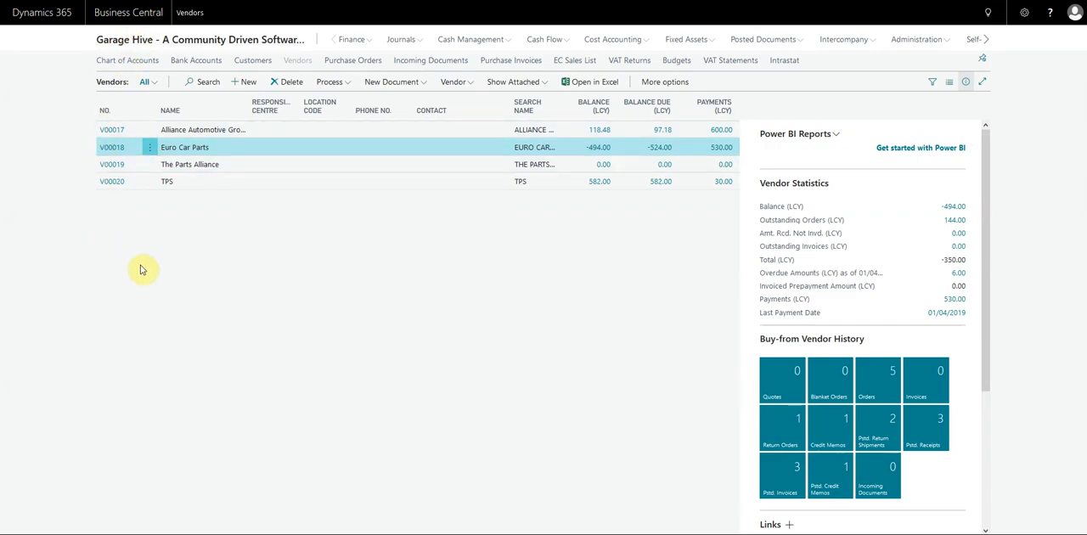